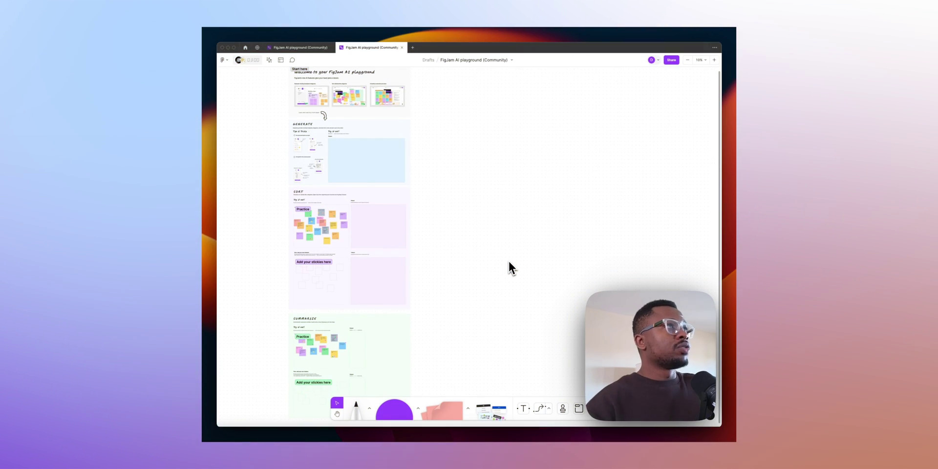
- Open FigJam AI generate and fill the prompt with the Weekly sync meeting preset
scroll(503, 210, up, 3)
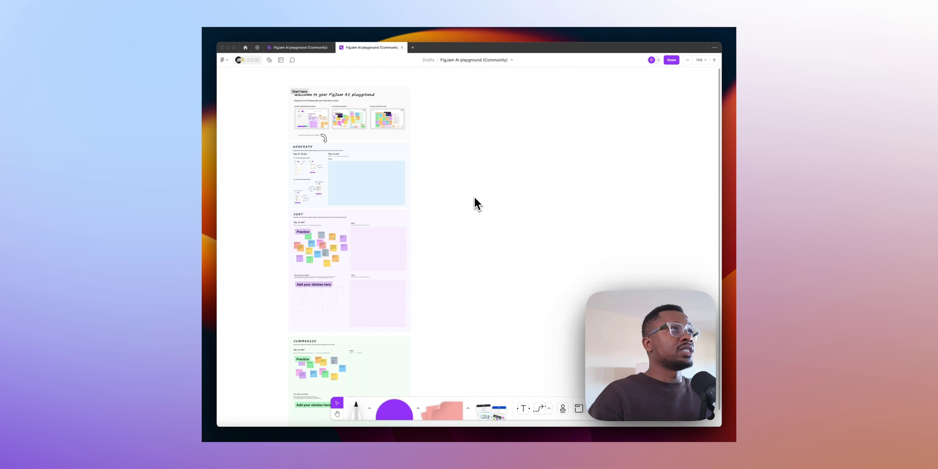
scroll(476, 197, left, 5)
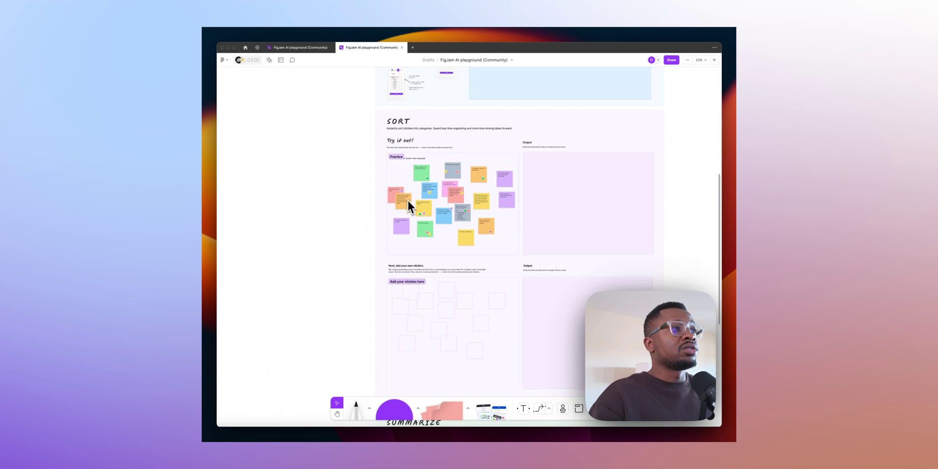
scroll(405, 152, down, 3)
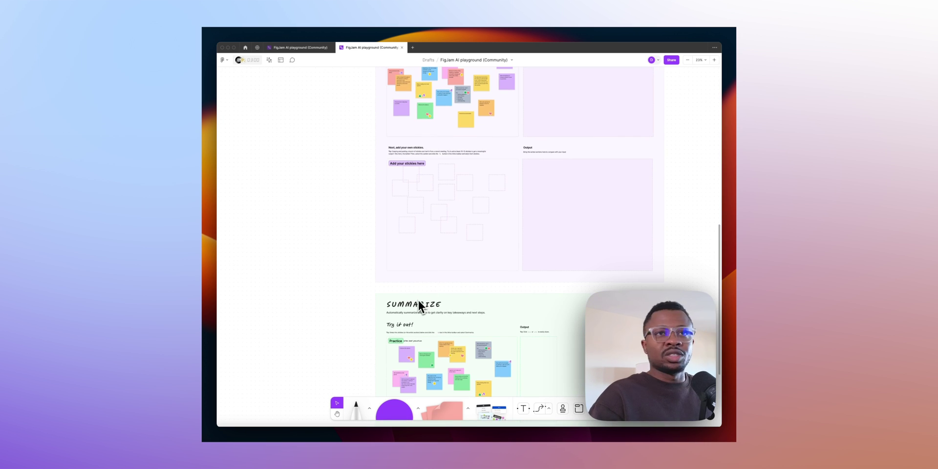
scroll(420, 293, up, 8)
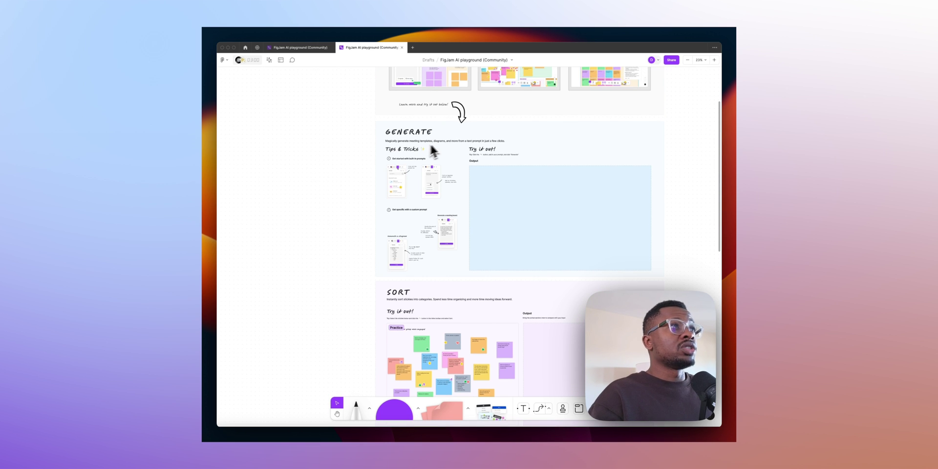
scroll(423, 145, up, 3)
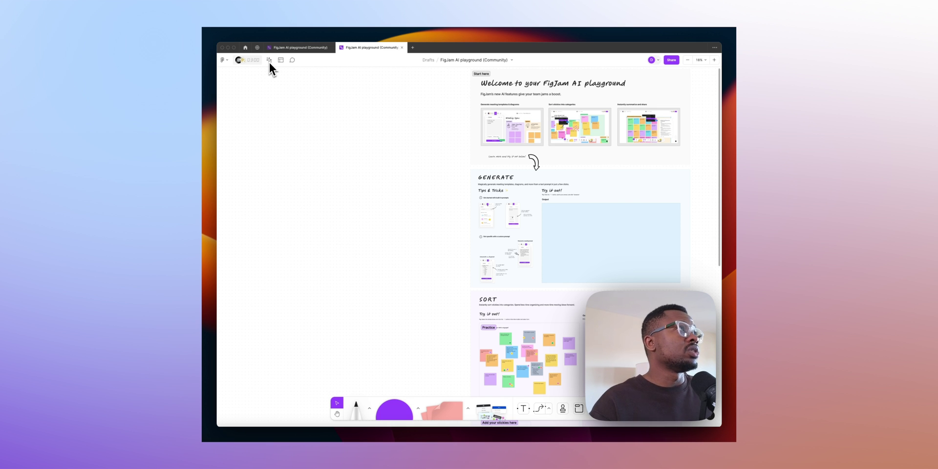
click(316, 79)
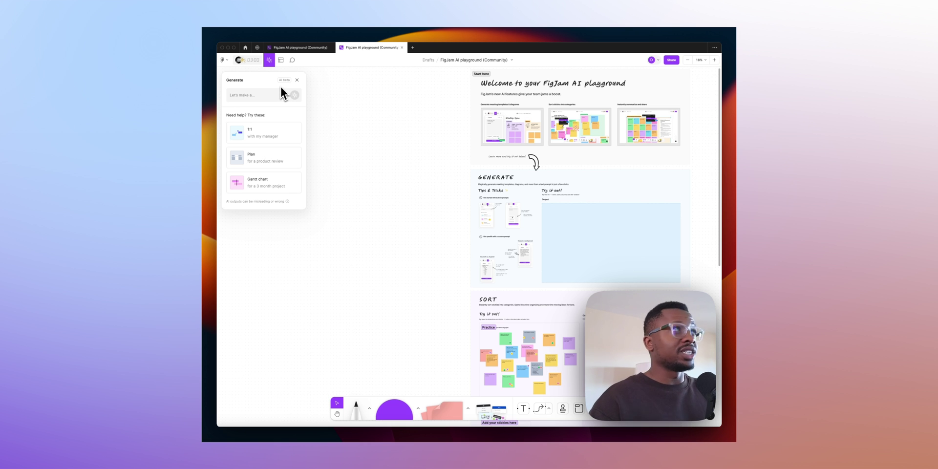
click(250, 94)
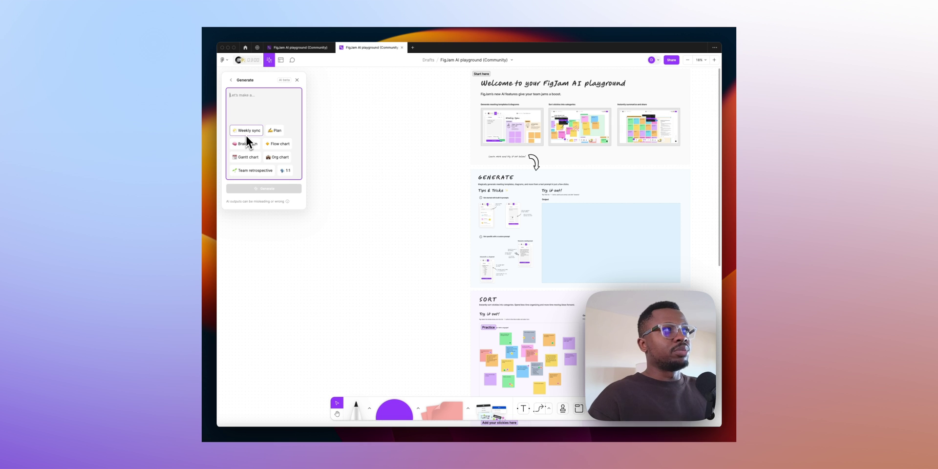
click(247, 132)
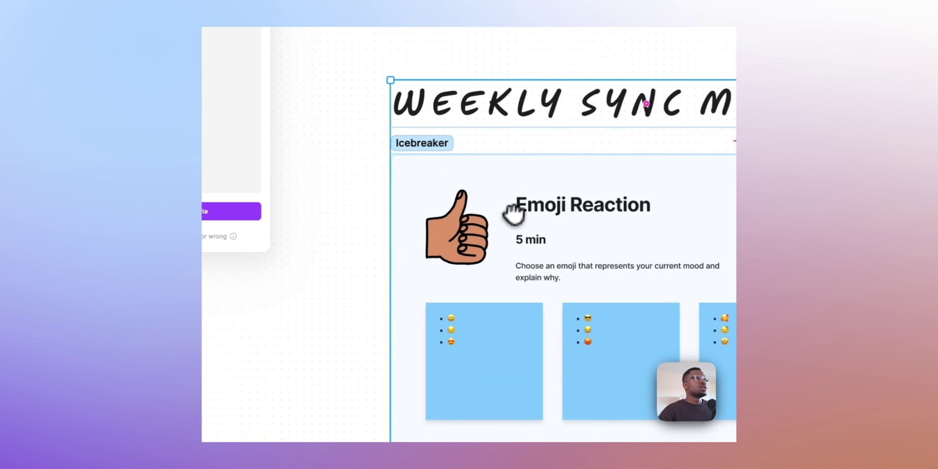
- Zoom and pan to inspect the Weekly Sync board's Icebreaker, Agenda, Updates and Next Steps columns
scroll(535, 299, down, 3)
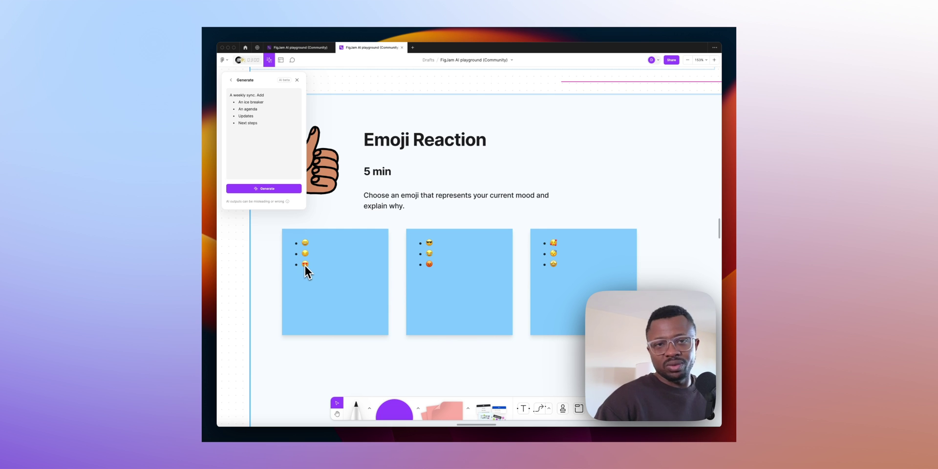
scroll(419, 241, down, 5)
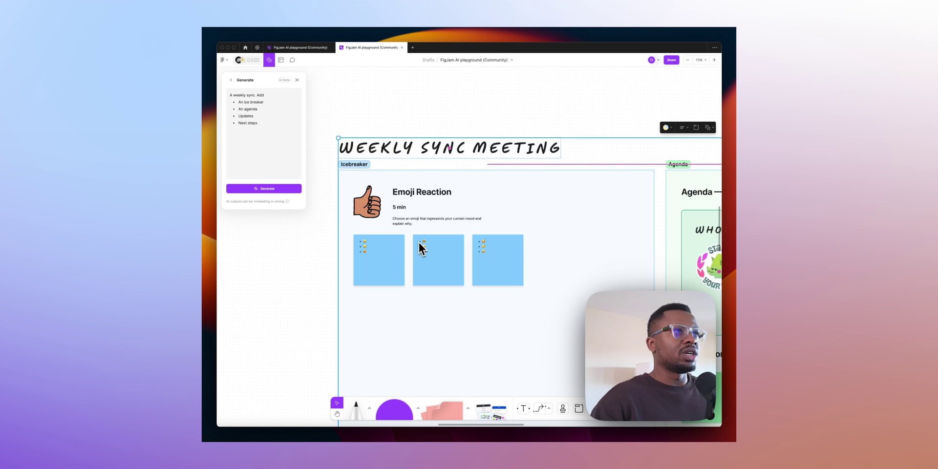
scroll(485, 262, right, 10)
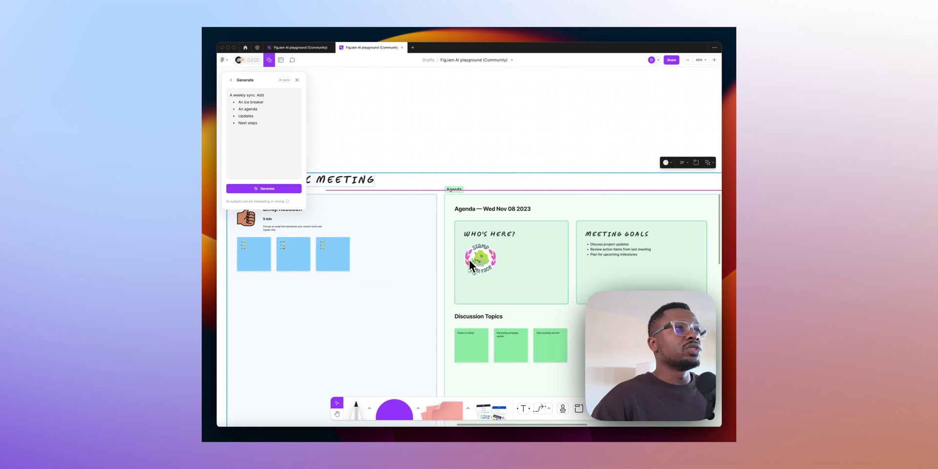
scroll(464, 272, down, 2)
scroll(465, 273, right, 2)
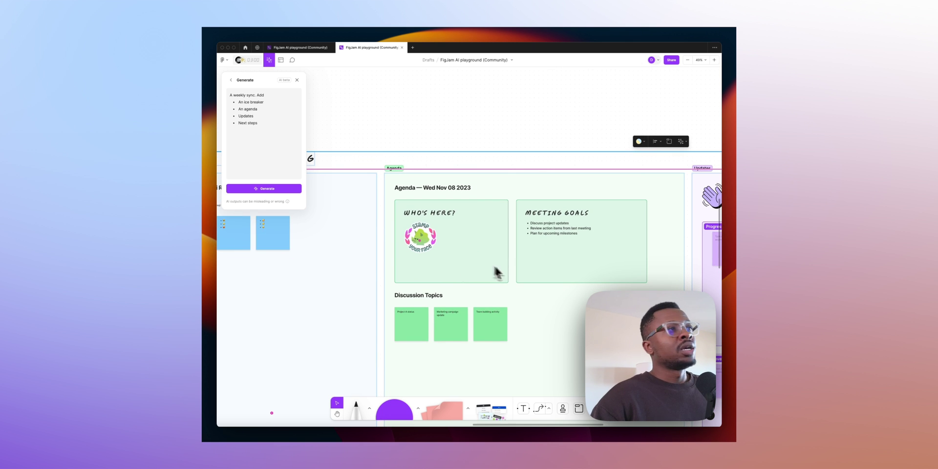
scroll(561, 288, right, 3)
scroll(562, 281, down, 5)
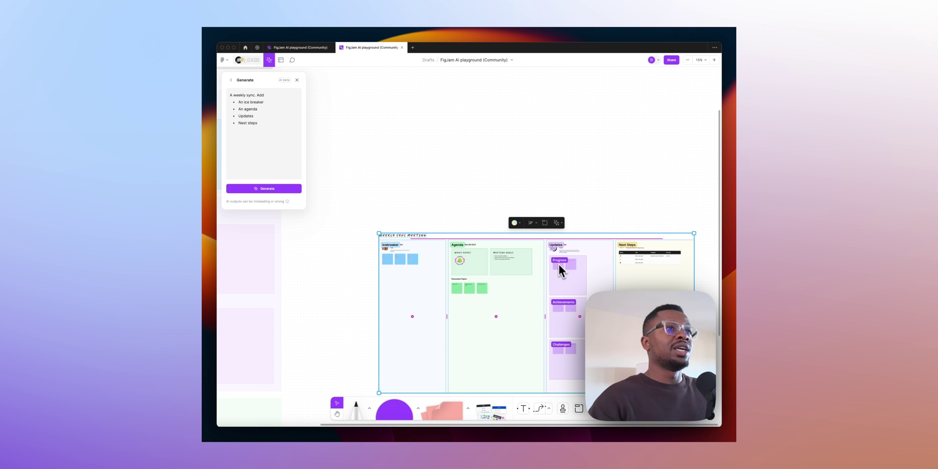
scroll(558, 264, down, 1)
scroll(460, 251, down, 3)
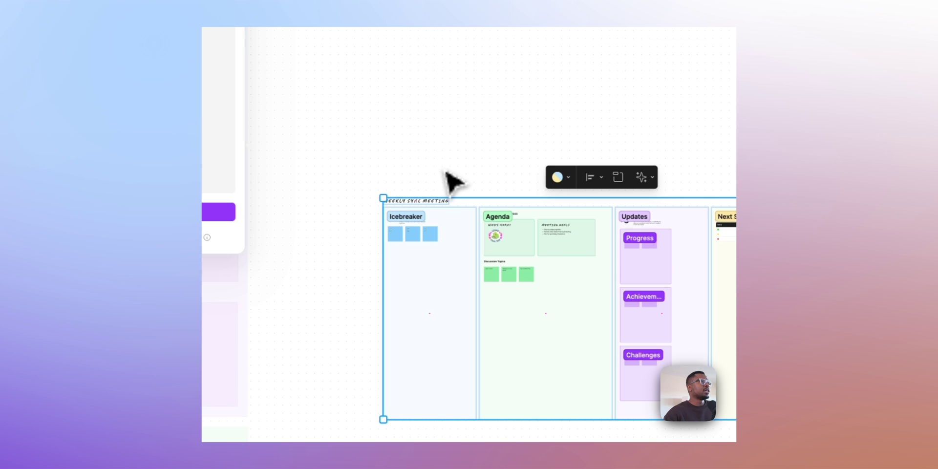
- Generate a second Weekly Sync board with a dream-vacation icebreaker and compare it to the first
click(439, 167)
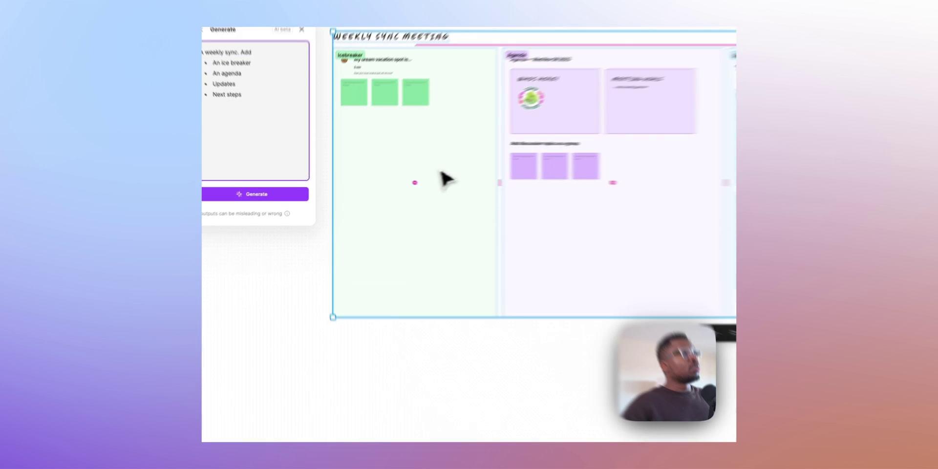
scroll(528, 284, up, 10)
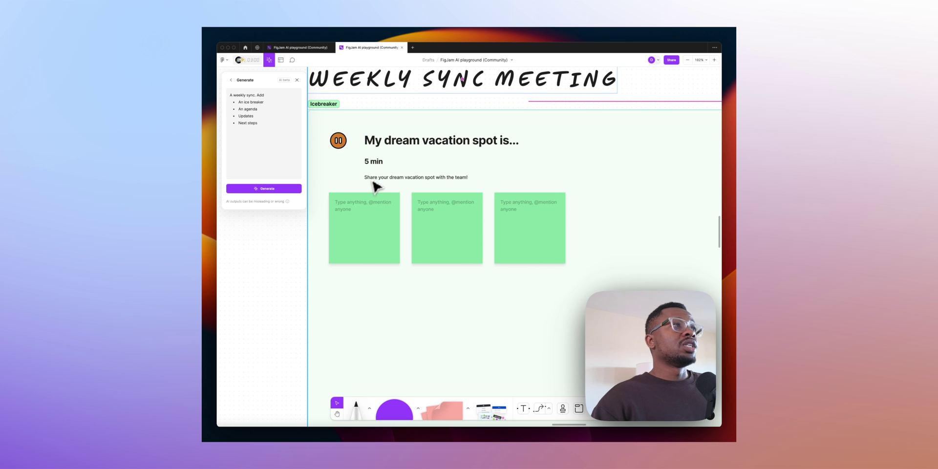
scroll(467, 190, down, 5)
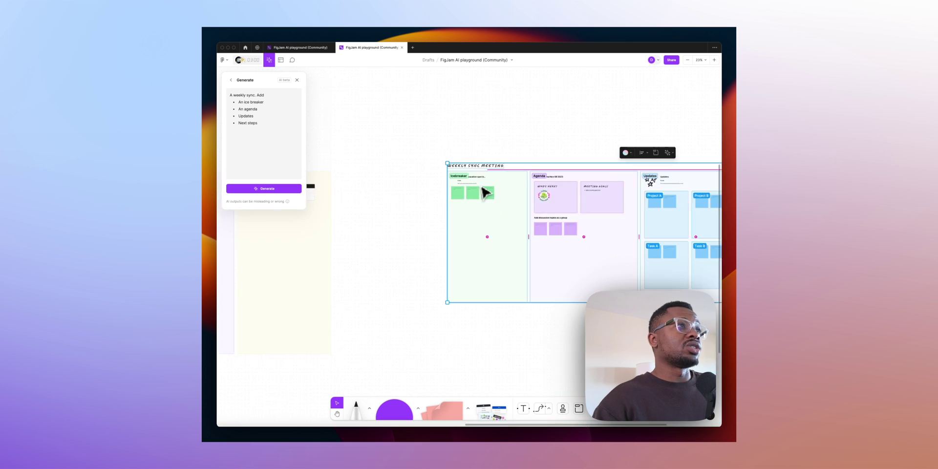
scroll(489, 259, left, 10)
scroll(413, 222, up, 10)
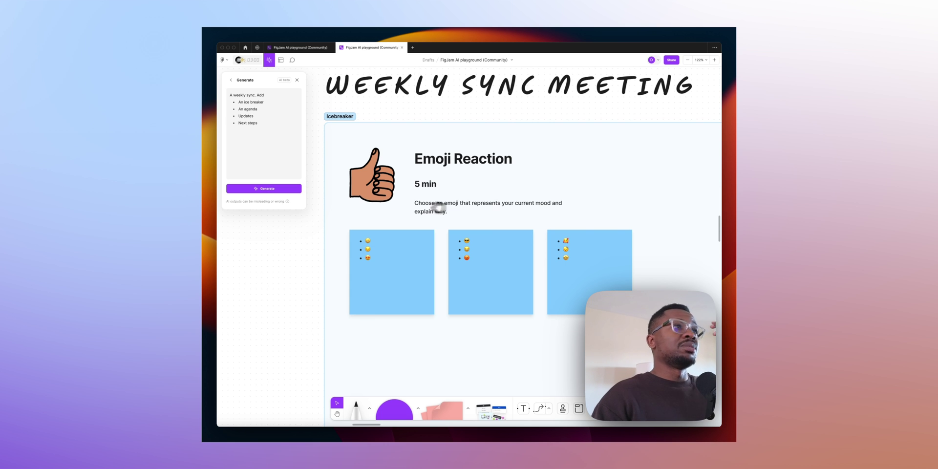
scroll(401, 160, down, 10)
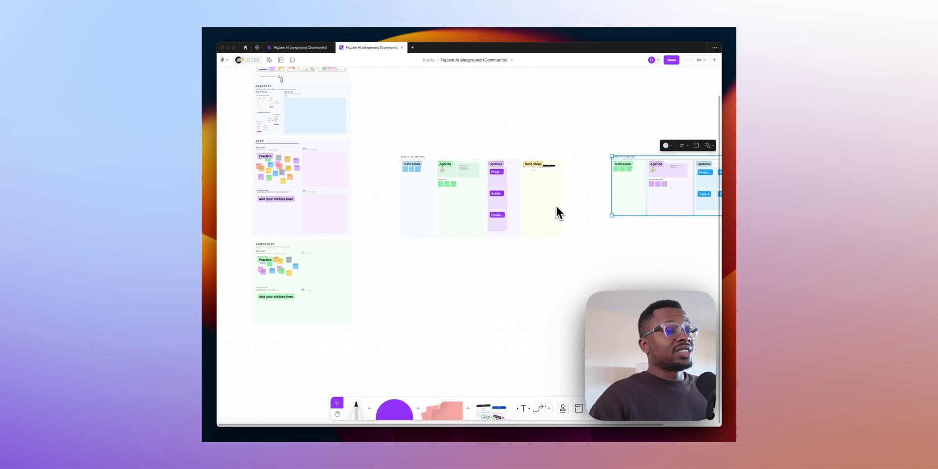
- Stack Add introductions, Provide clear instructions and Incentivize participation on the right; move Balance the flow
scroll(267, 161, up, 8)
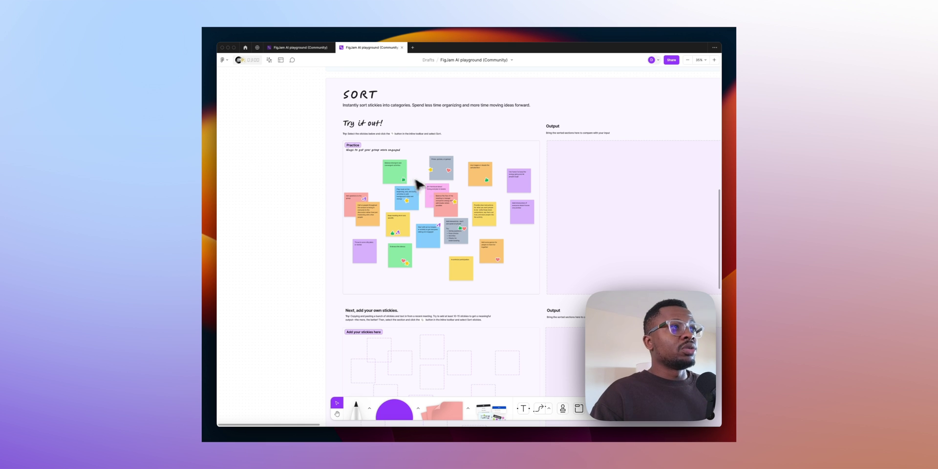
scroll(482, 231, up, 5)
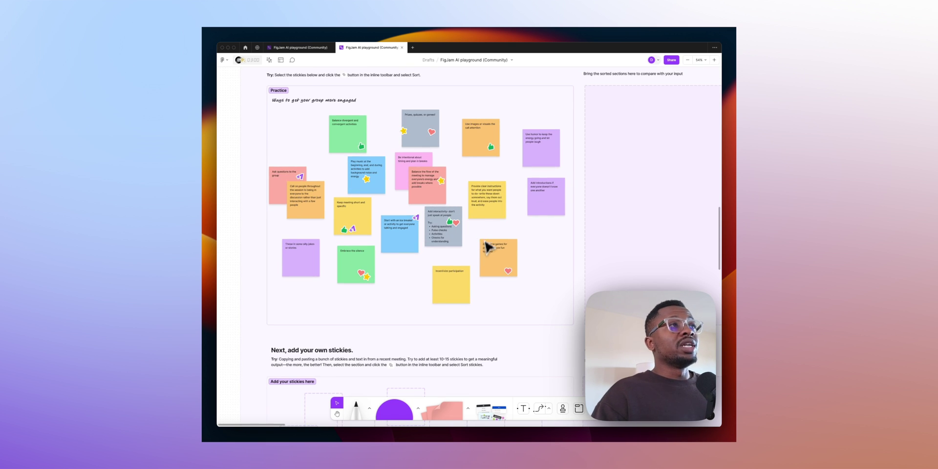
click(444, 286)
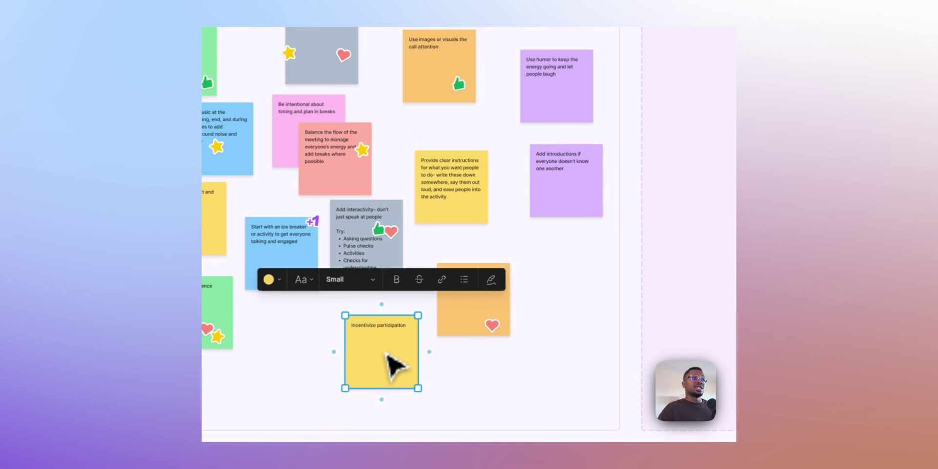
drag(445, 287, 535, 278)
drag(440, 157, 549, 232)
mouse_move(562, 158)
mouse_down()
mouse_move(569, 168)
mouse_move(562, 167)
mouse_up()
drag(462, 268, 359, 371)
ctrl+scroll(513, 313, down, 3)
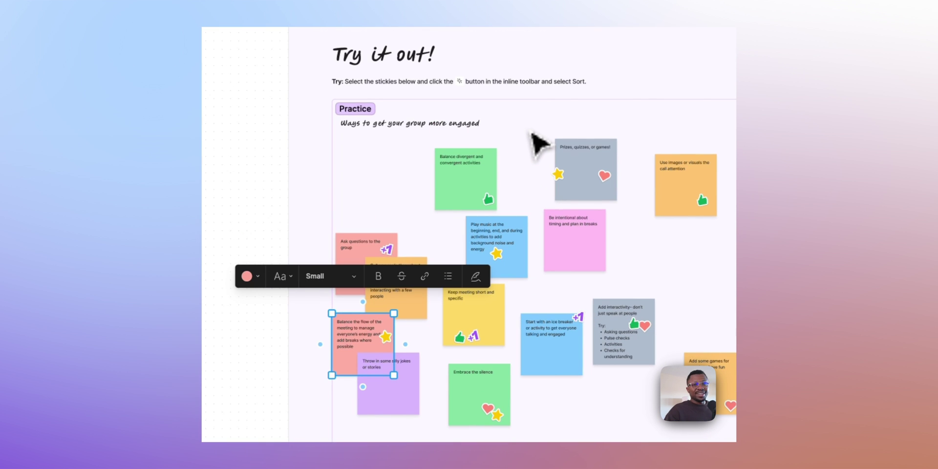
- Marquee-select every Practice sticky and run the AI Sort stickies action on them
click(561, 104)
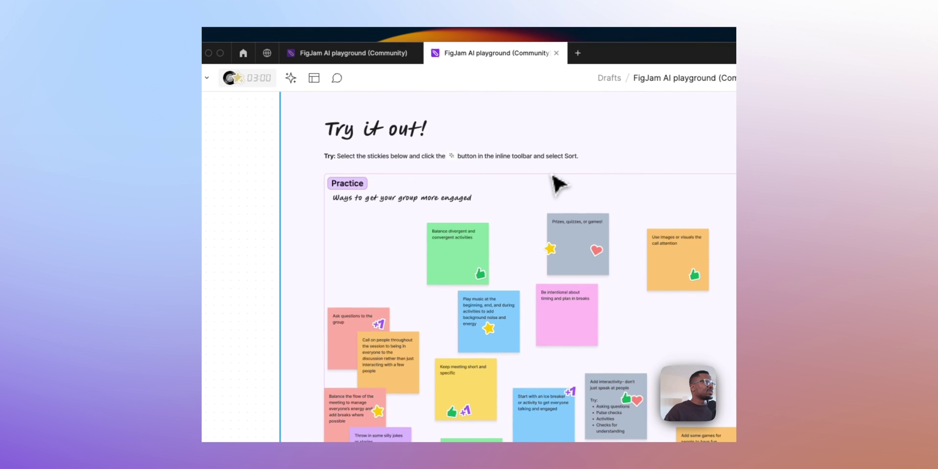
click(367, 224)
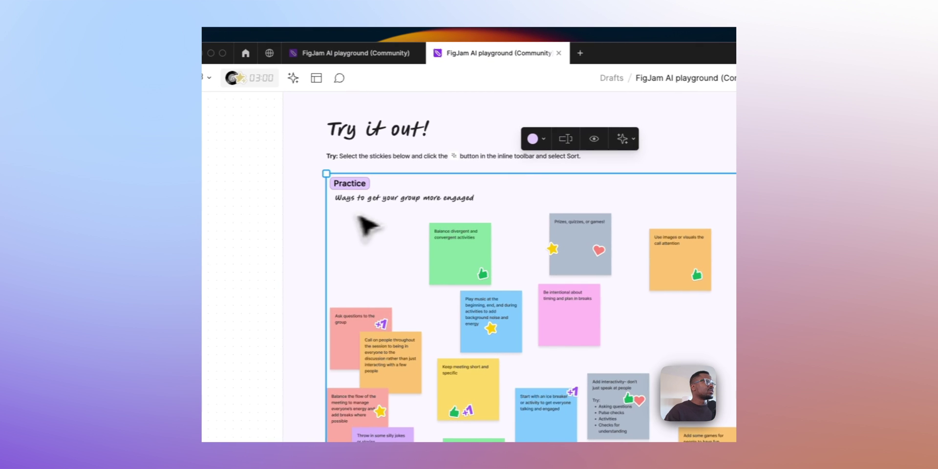
drag(286, 227, 733, 303)
drag(704, 271, 565, 335)
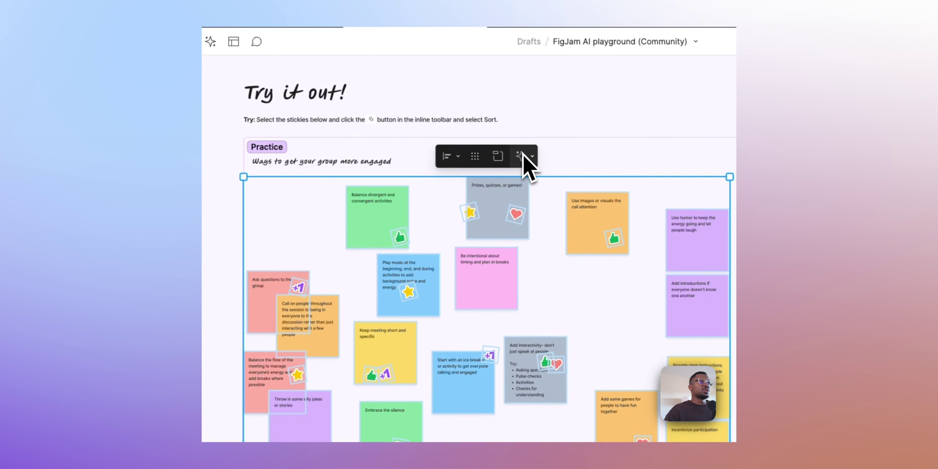
click(522, 157)
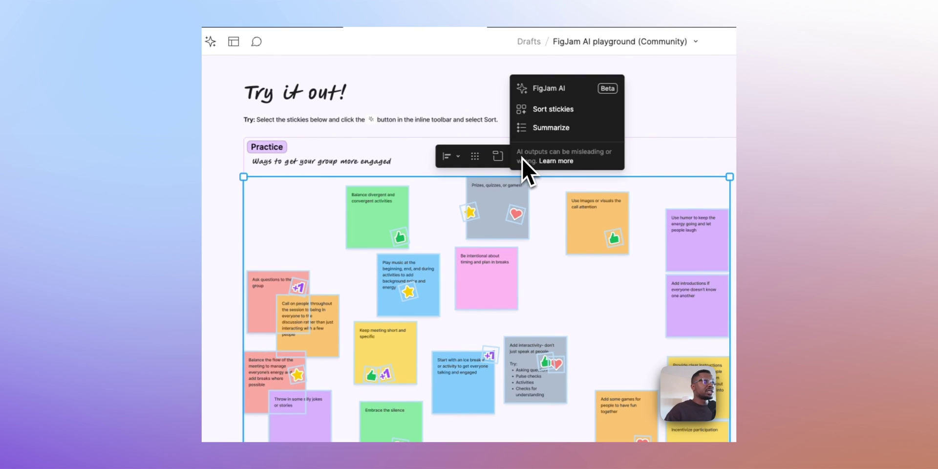
click(571, 115)
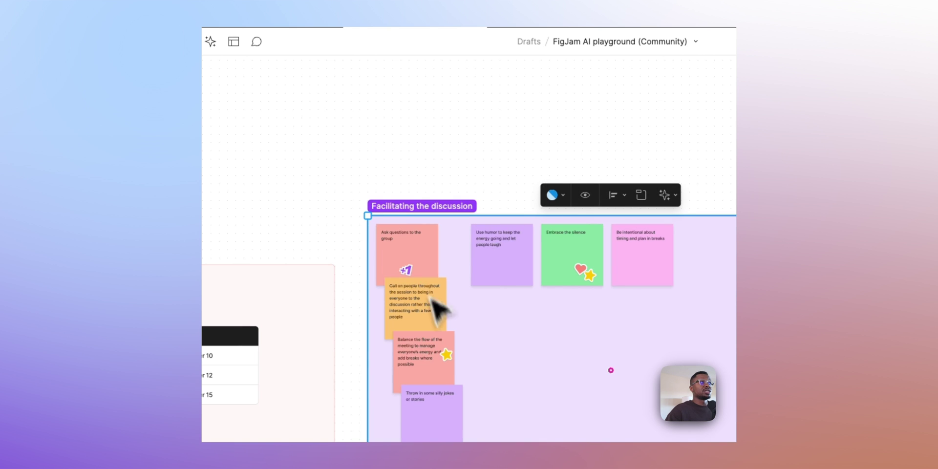
- Browse the sorted groups like Facilitating the discussion and open the AI menu on one
scroll(415, 360, down, 5)
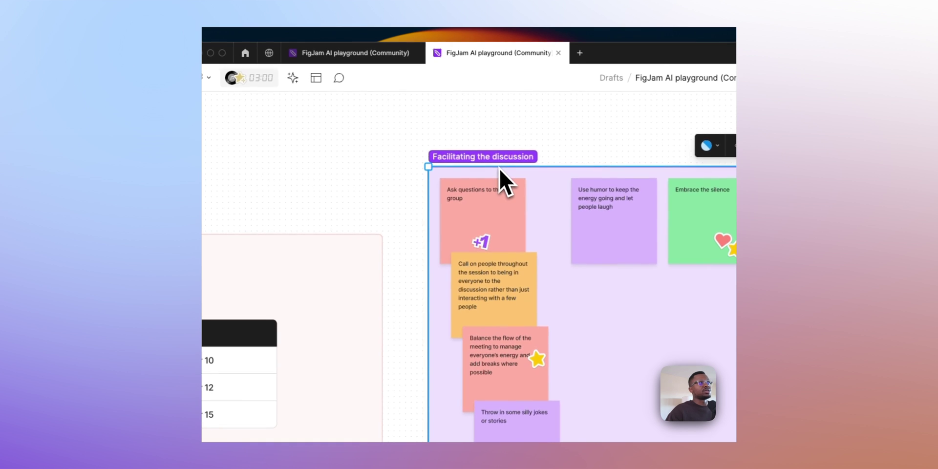
scroll(540, 247, down, 5)
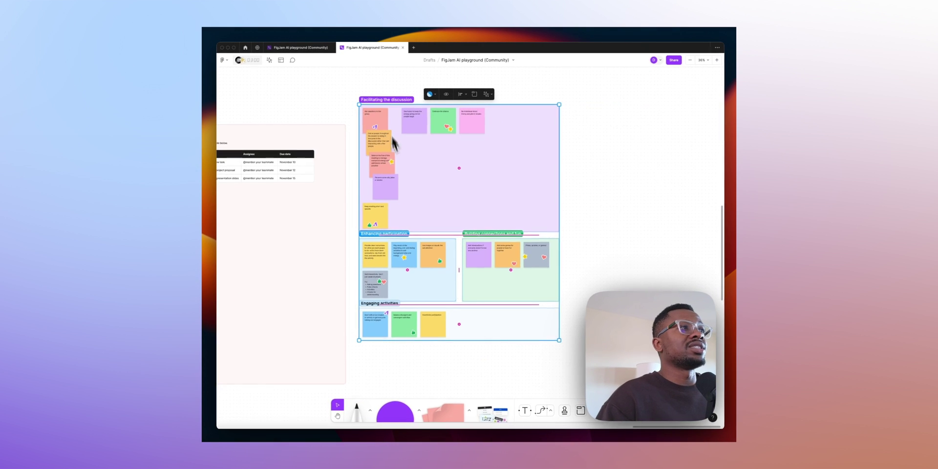
scroll(368, 266, up, 10)
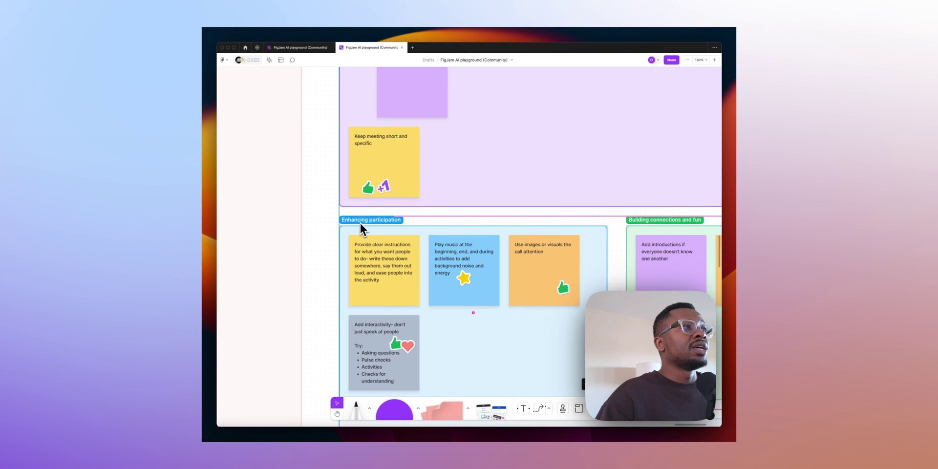
scroll(508, 240, down, 2)
scroll(658, 245, down, 3)
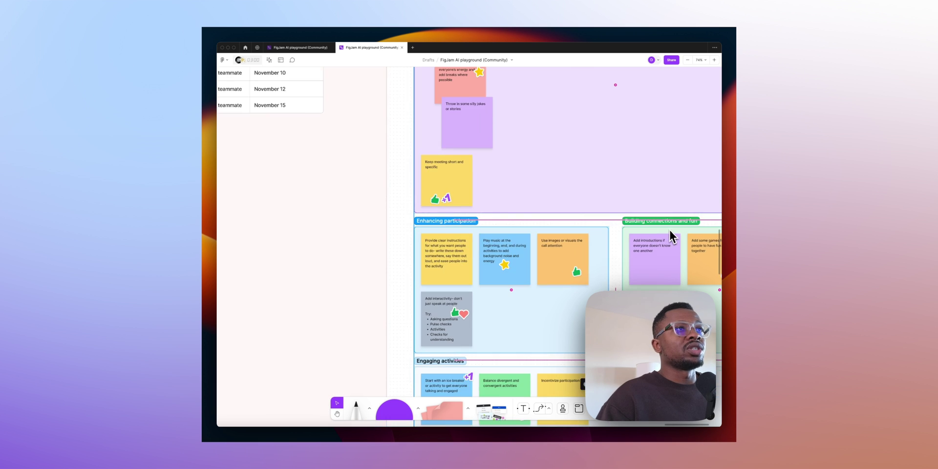
scroll(498, 345, up, 5)
scroll(498, 344, down, 15)
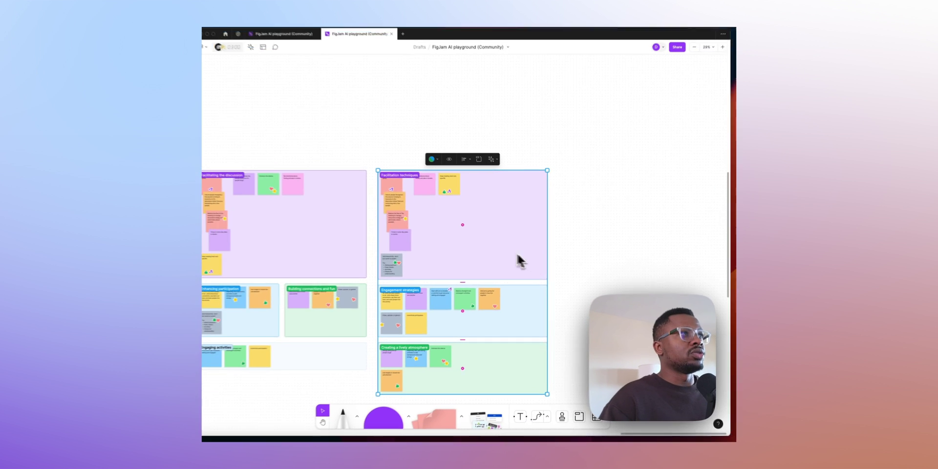
click(497, 167)
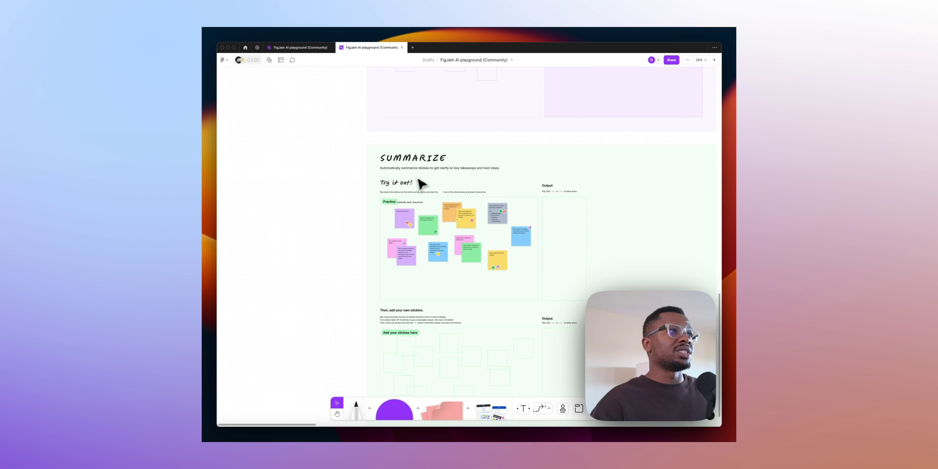
- Summarize the Practice section's stickies with FigJam AI
scroll(494, 215, up, 5)
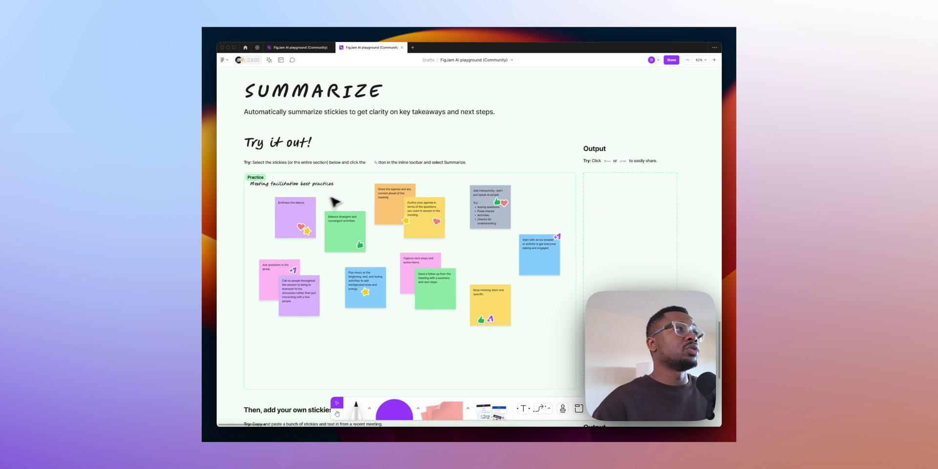
scroll(374, 193, down, 2)
click(383, 183)
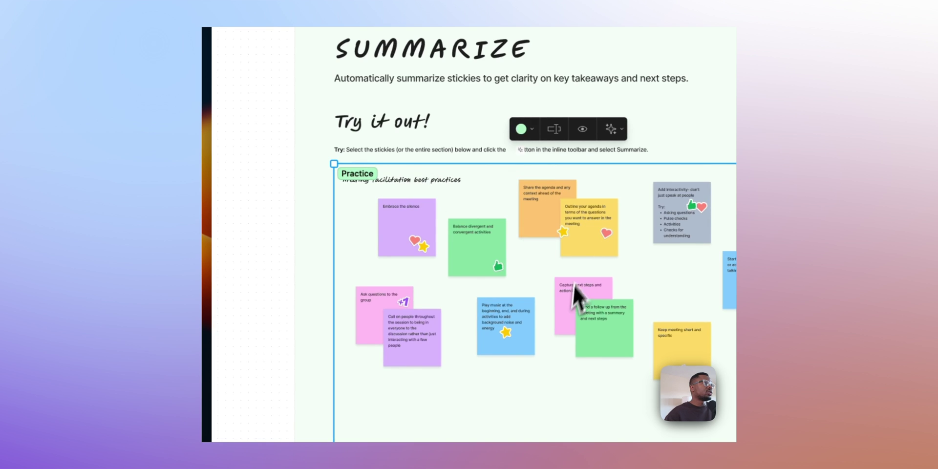
click(611, 129)
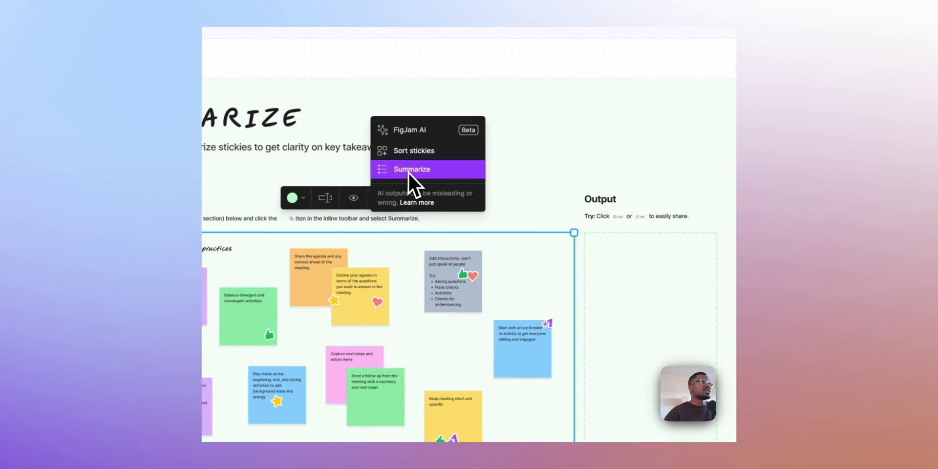
click(408, 173)
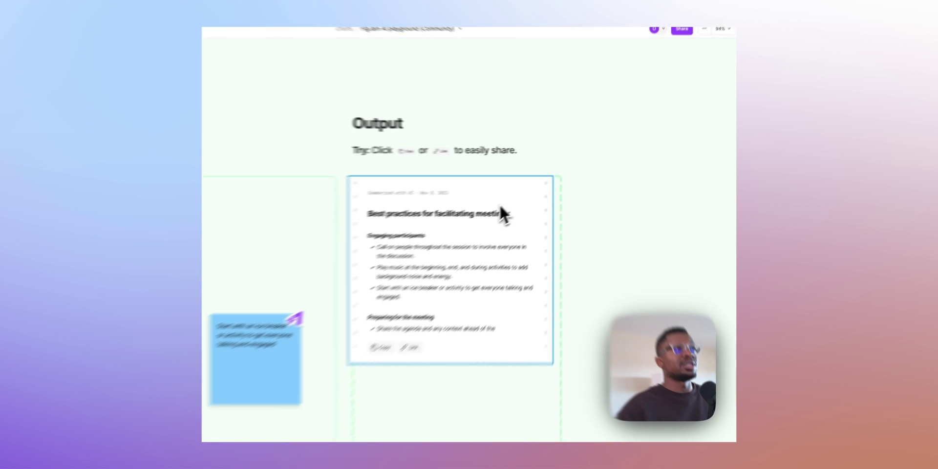
- Copy the 'Best practices for facilitating meetings' summary text and a link to it
scroll(533, 207, down, 2)
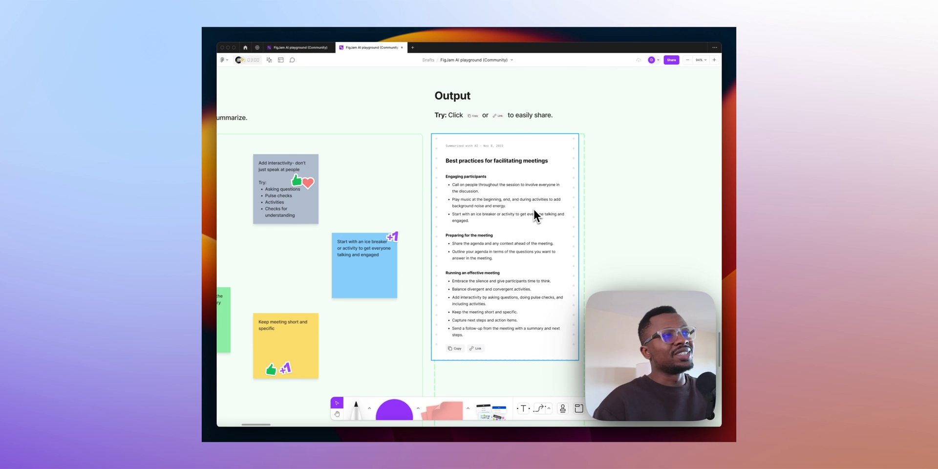
scroll(363, 225, down, 2)
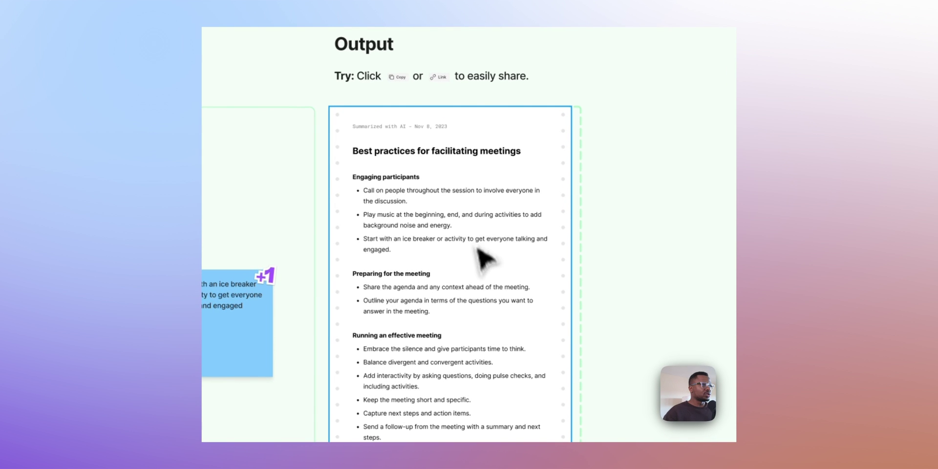
click(384, 326)
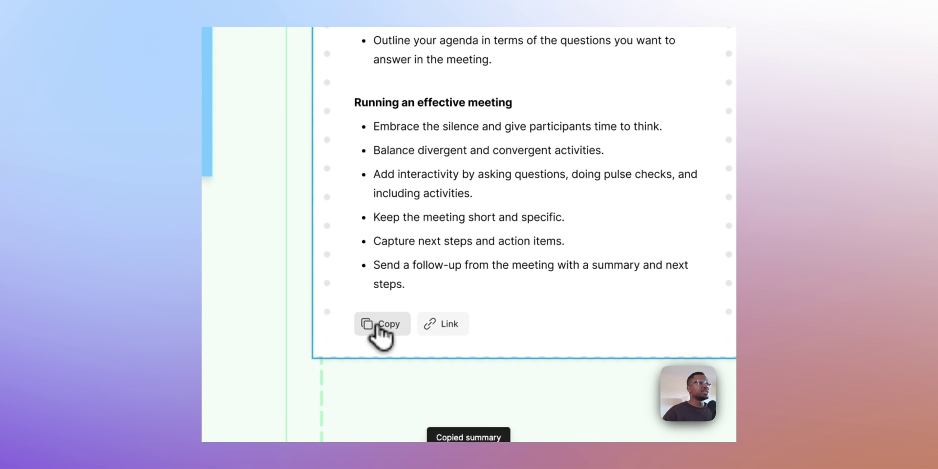
click(442, 323)
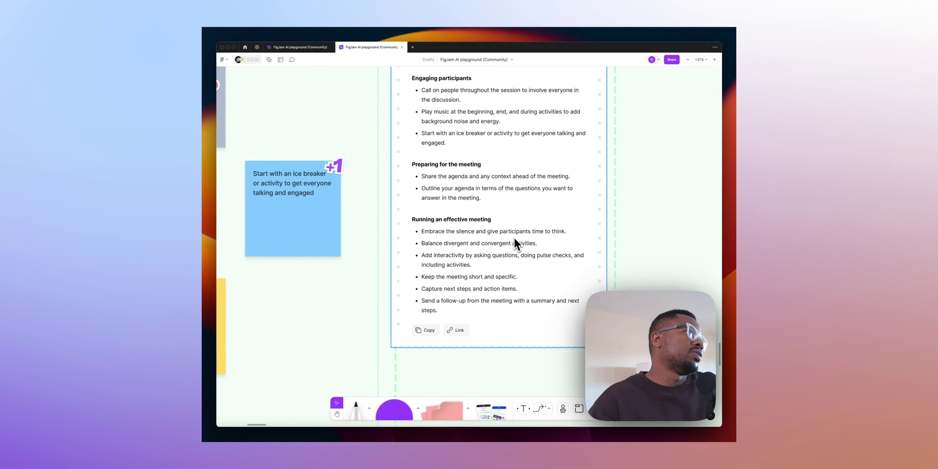
scroll(514, 240, down, 10)
scroll(518, 230, down, 2)
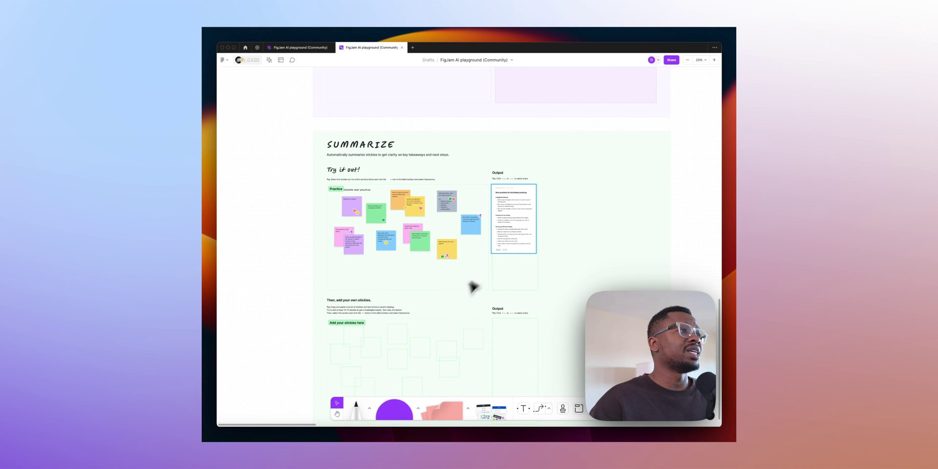
scroll(474, 302, down, 2)
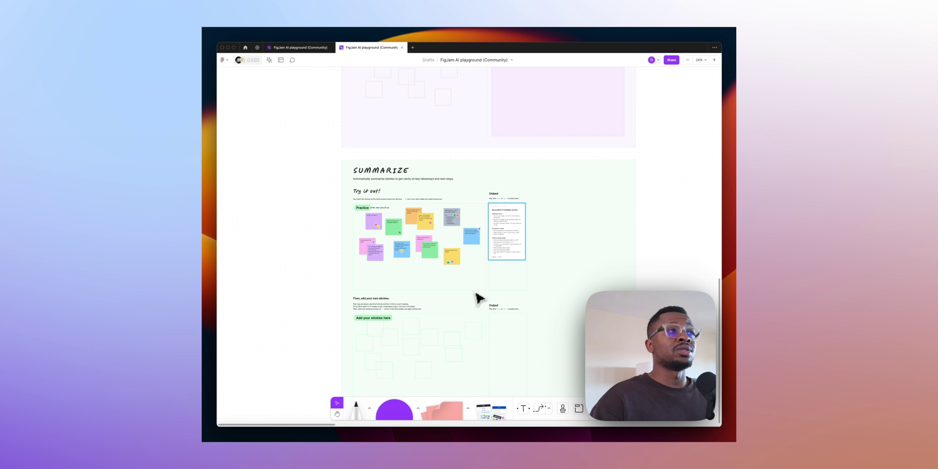